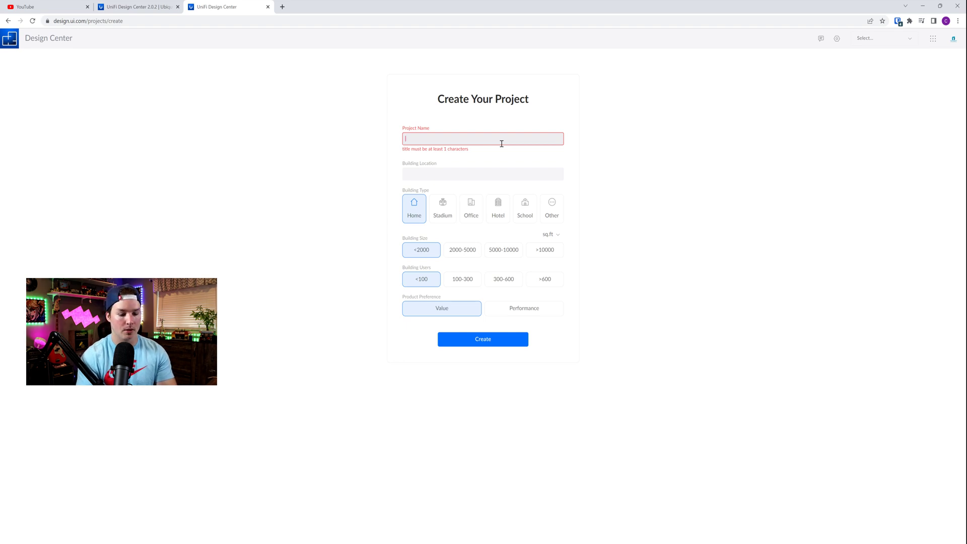
Create the Office project 'Youtube test' located in Toronto, Ontario, Canada
{"action": "type", "text": "YoutTu"}
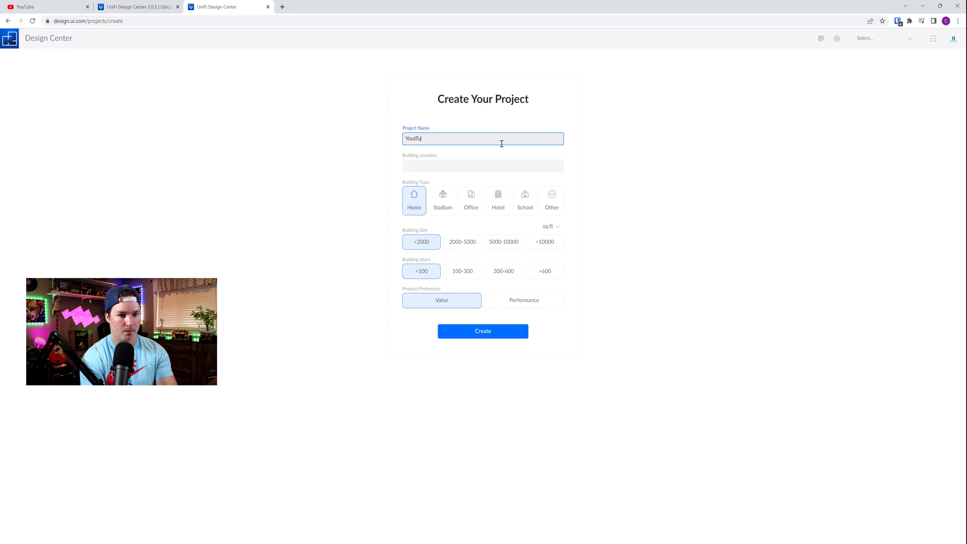
{"action": "key", "text": "BackSpace"}
{"action": "key", "text": "BackSpace"}
{"action": "type", "text": "ube test"}
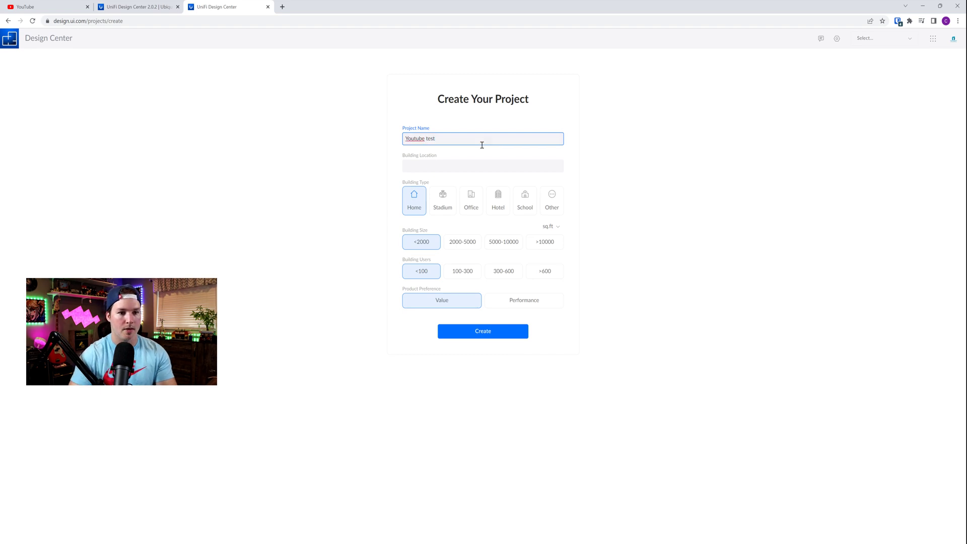
{"action": "left_click", "coordinate": [466, 166]}
{"action": "type", "text": "toronto"}
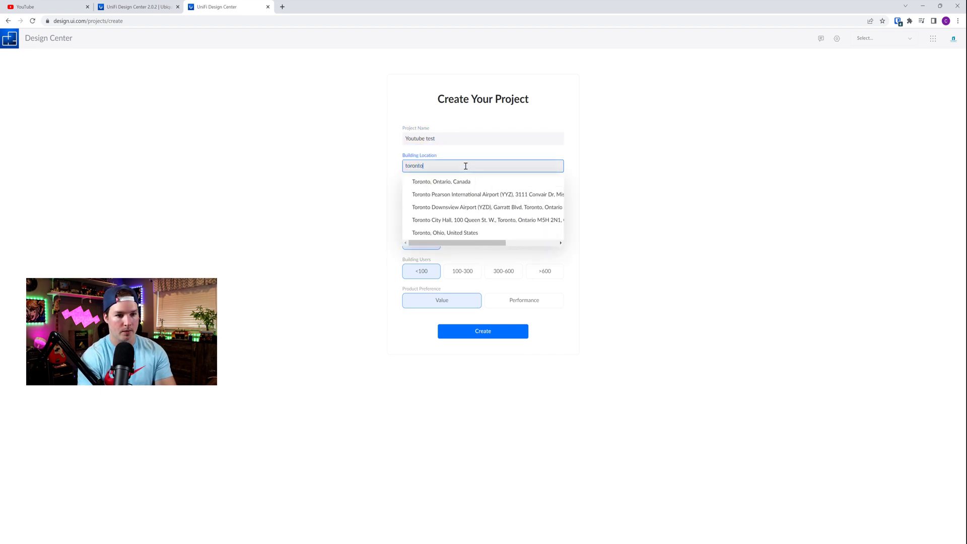
{"action": "left_click", "coordinate": [474, 185]}
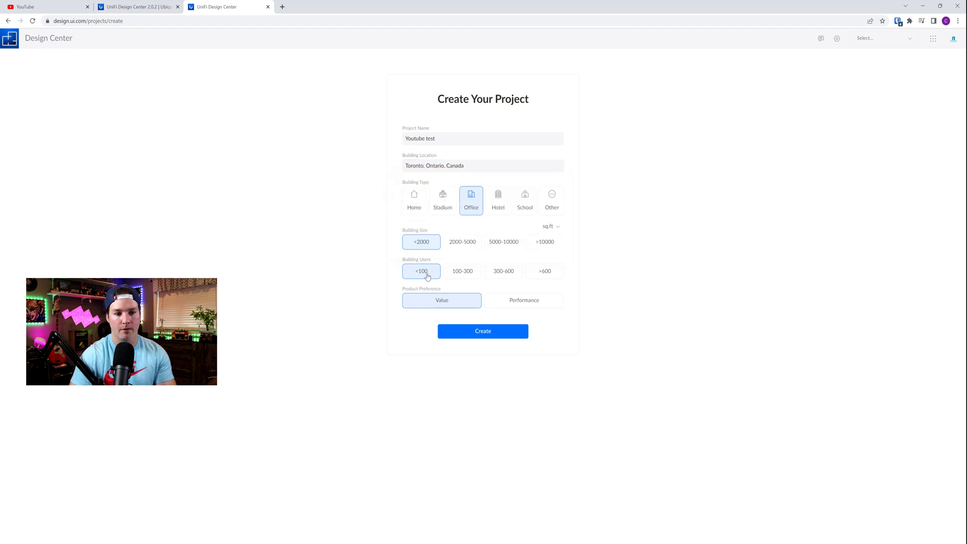
{"action": "left_click", "coordinate": [492, 338]}
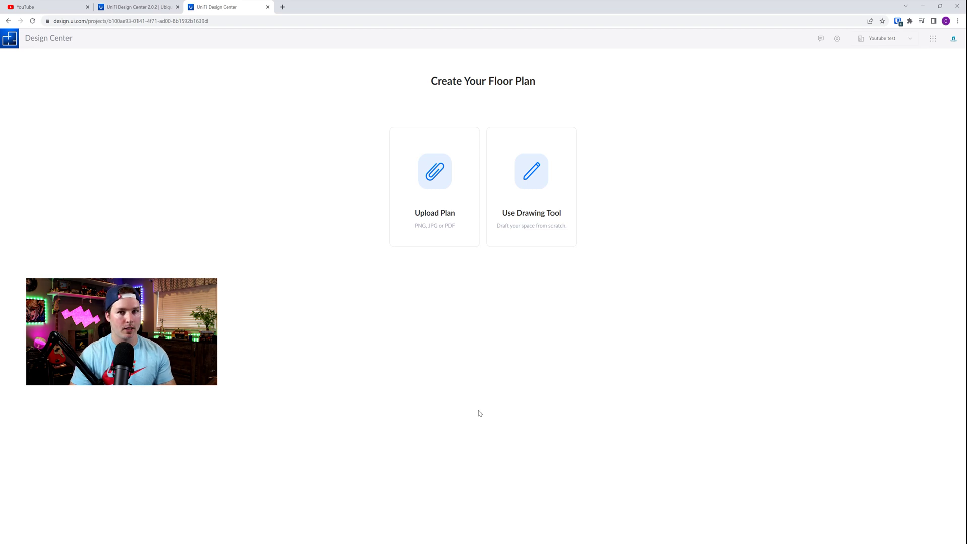
Upload the office plan image and scale it with a 16 ft reference line and 9 ft ceiling
{"action": "left_click", "coordinate": [436, 201]}
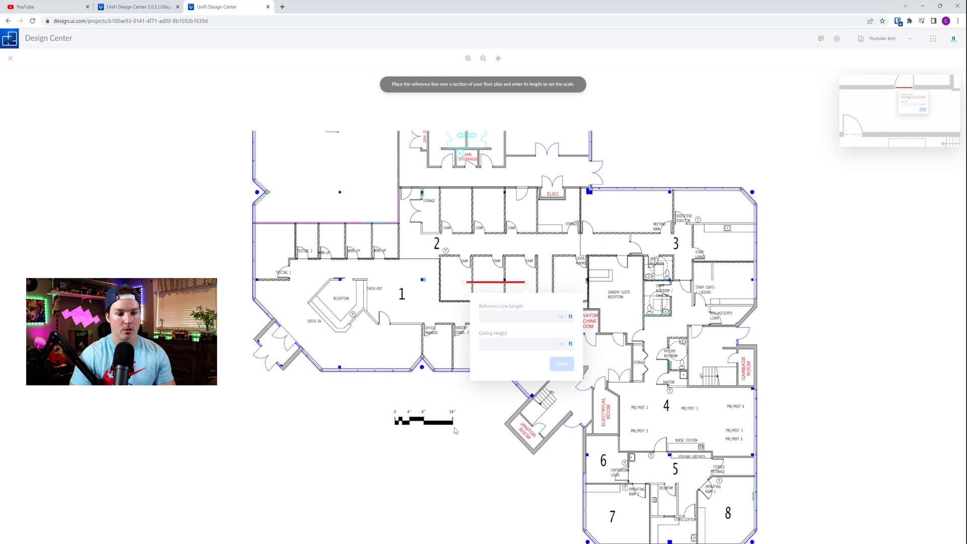
{"action": "left_click_drag", "start_coordinate": [467, 282], "coordinate": [396, 423]}
{"action": "left_click_drag", "start_coordinate": [525, 283], "coordinate": [456, 433]}
{"action": "type", "text": "16"}
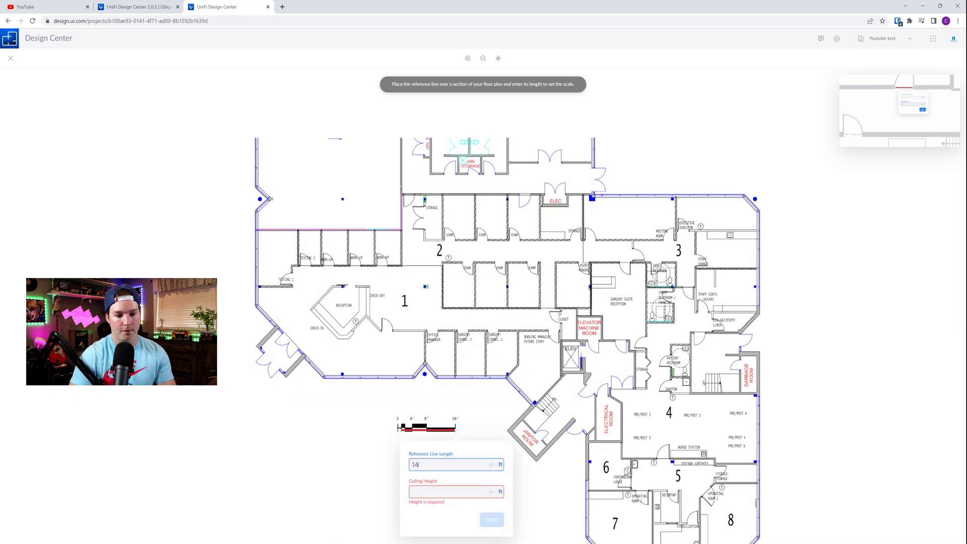
{"action": "left_click", "coordinate": [433, 491]}
{"action": "type", "text": "9"}
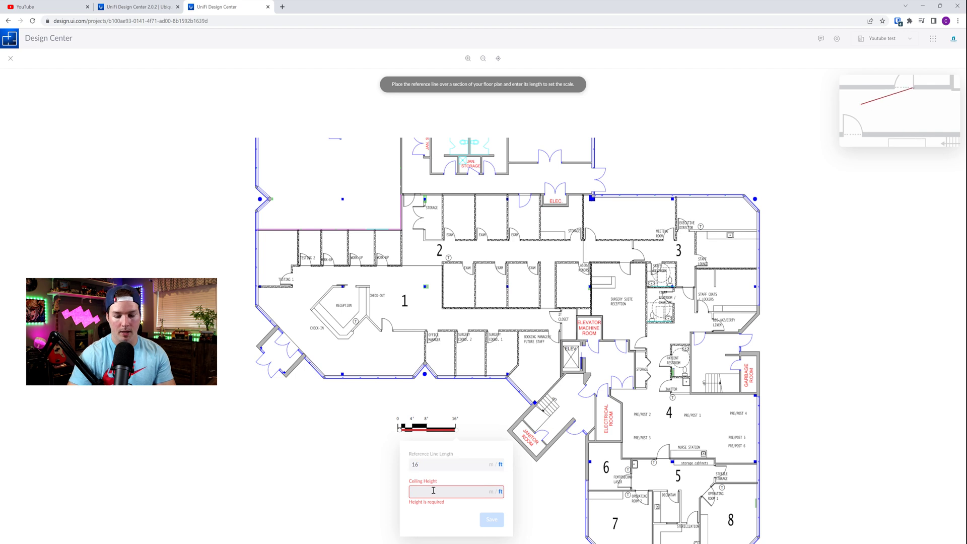
{"action": "left_click", "coordinate": [488, 513]}
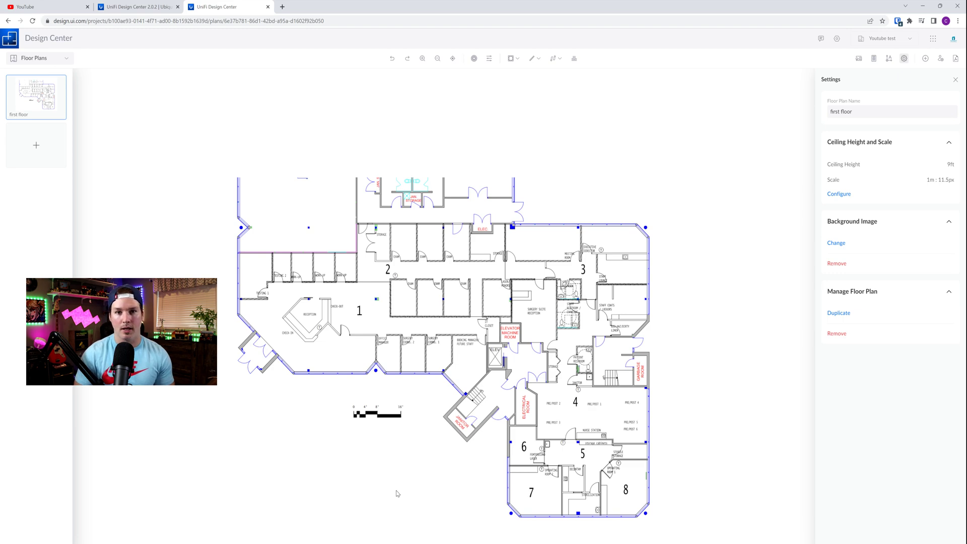
Zoom the browser page in with Ctrl+plus for a closer view of the catalogue
{"action": "key", "text": "ctrl+plus"}
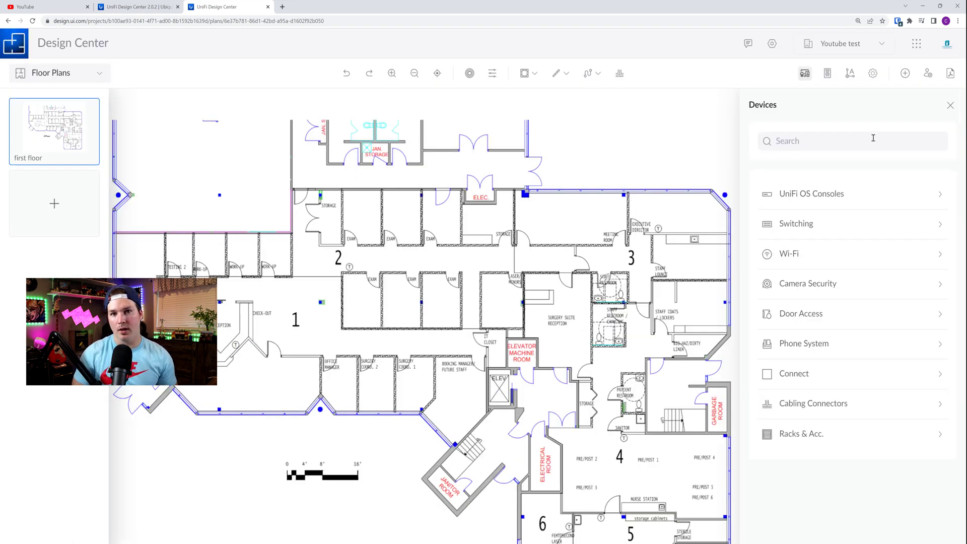
Place a Dream Wall from UniFi OS Consoles on the plan near room 3
{"action": "left_click", "coordinate": [877, 196]}
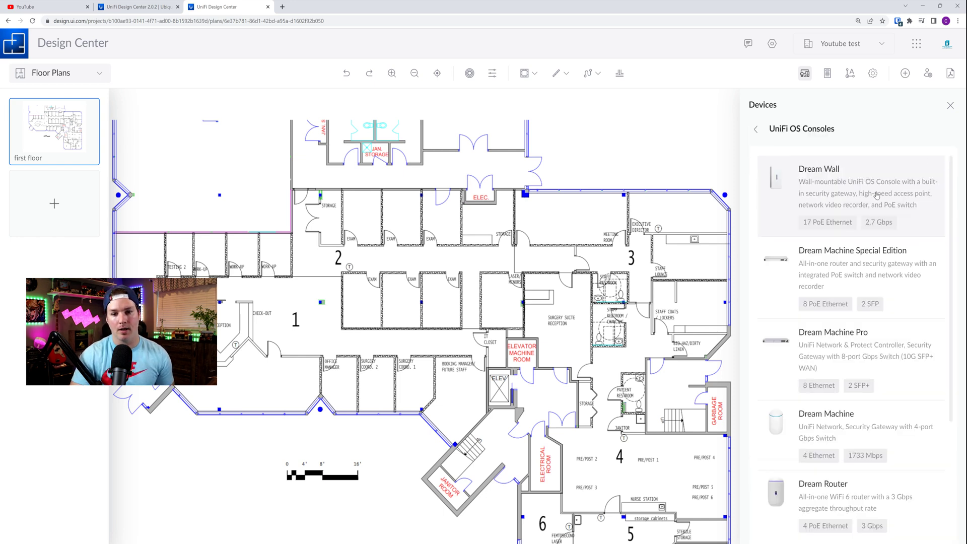
{"action": "left_click", "coordinate": [837, 180]}
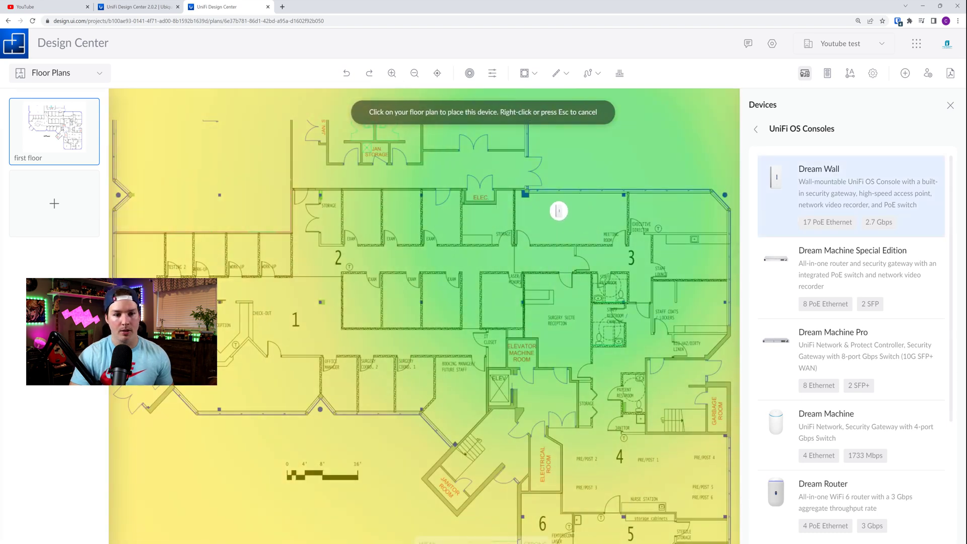
{"action": "left_click", "coordinate": [548, 217]}
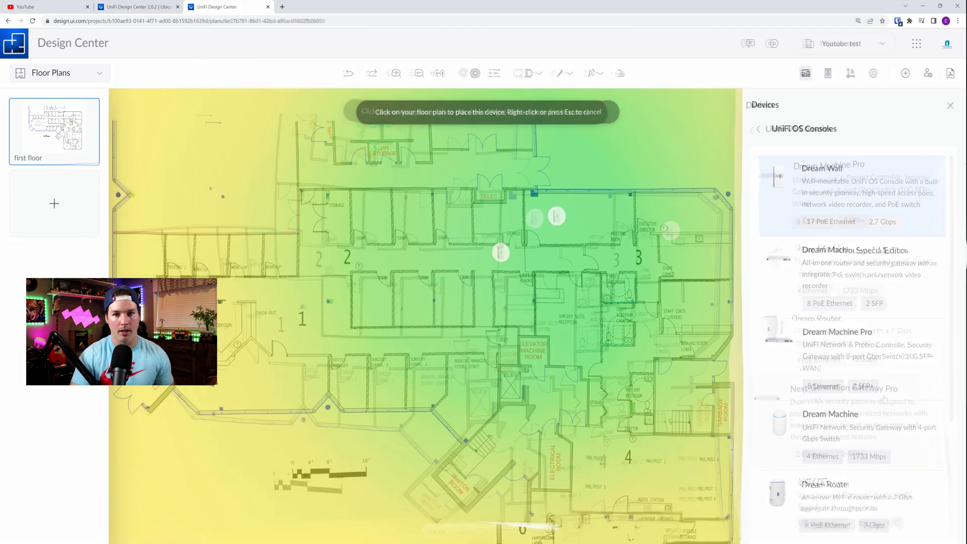
{"action": "scroll", "coordinate": [856, 352], "scroll_direction": "down", "scroll_amount": 3}
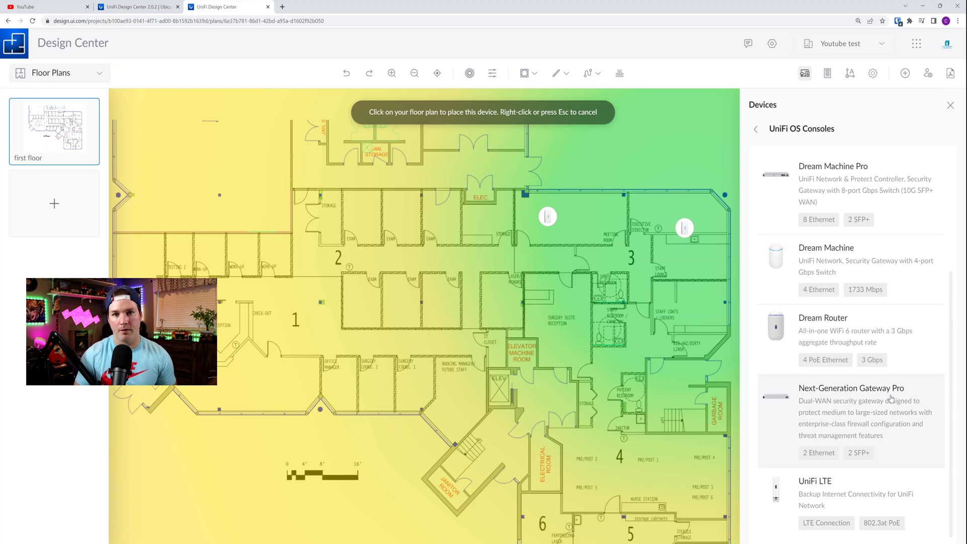
Drop an Access Point U6+ in the central rooms and a U6 Enterprise In-Wall by room 1
{"action": "scroll", "coordinate": [852, 328], "scroll_direction": "down", "scroll_amount": 3}
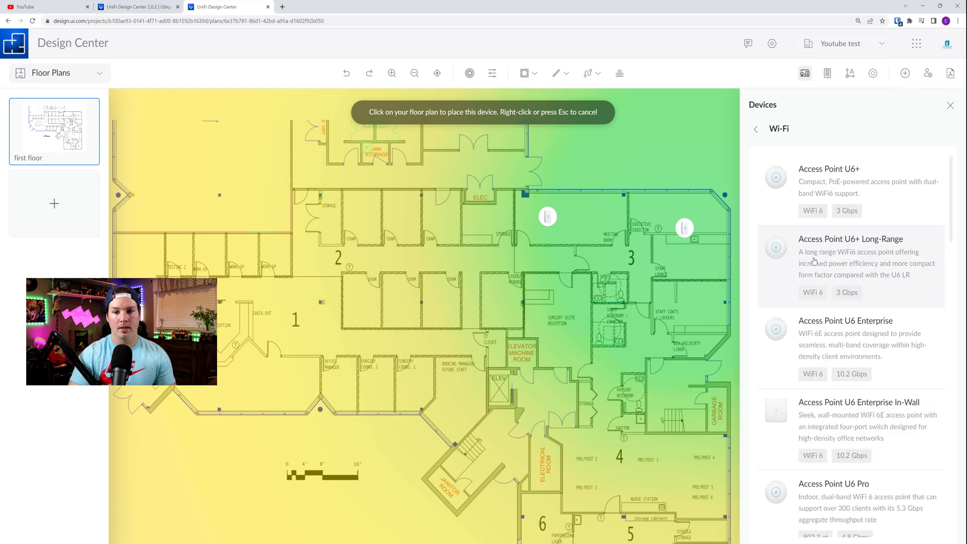
{"action": "left_click", "coordinate": [877, 200]}
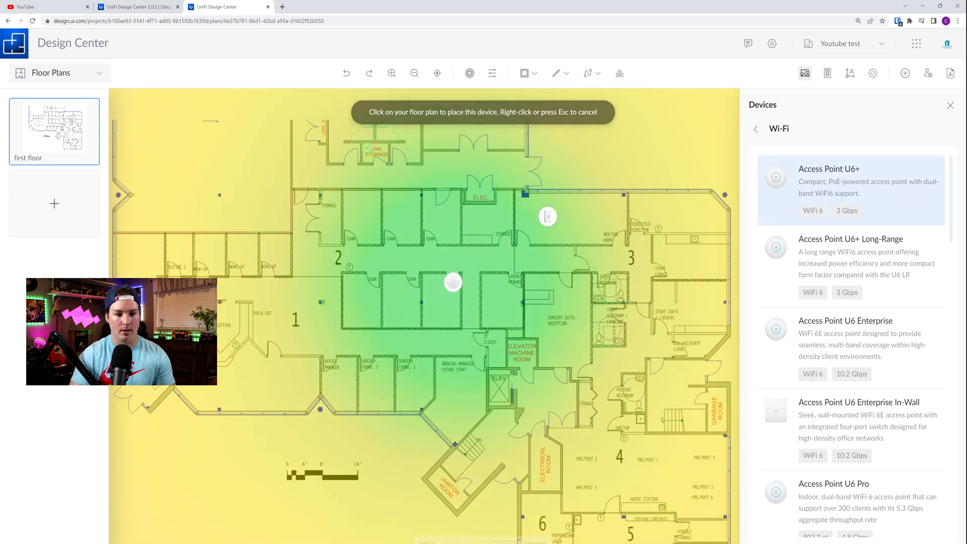
{"action": "left_click", "coordinate": [825, 279]}
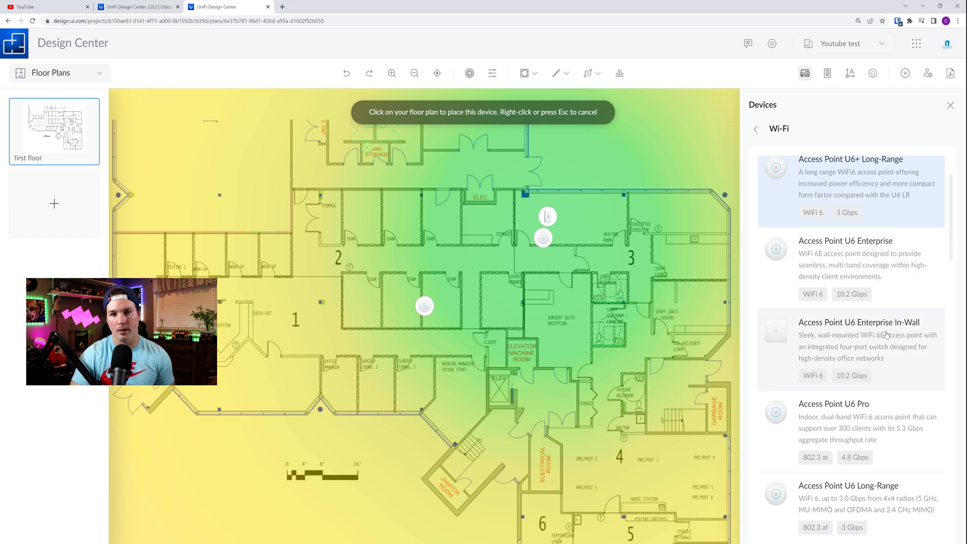
{"action": "left_click", "coordinate": [888, 346]}
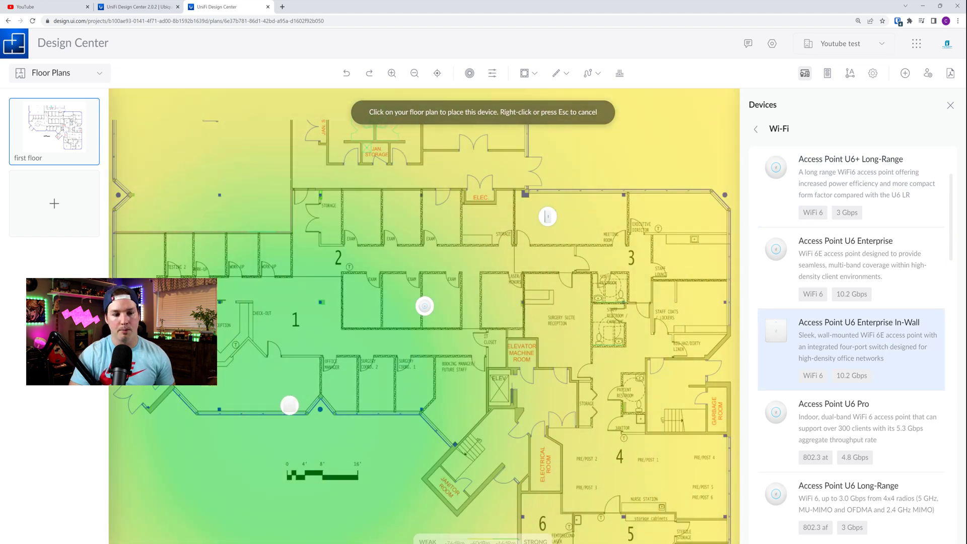
{"action": "left_click", "coordinate": [285, 404]}
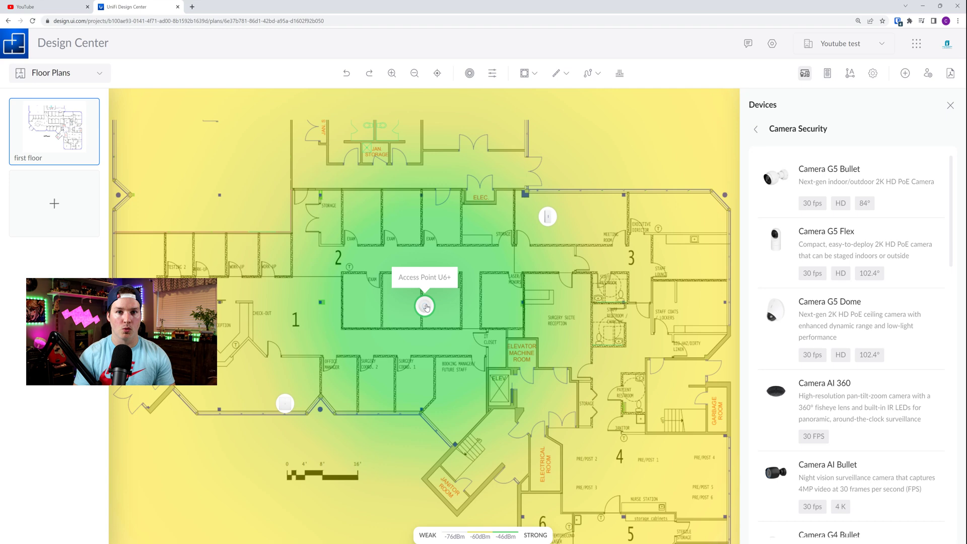
Scroll to Camera Security and pick a camera to place on the floor plan
{"action": "scroll", "coordinate": [852, 327], "scroll_direction": "down", "scroll_amount": 10}
{"action": "left_click", "coordinate": [874, 392]}
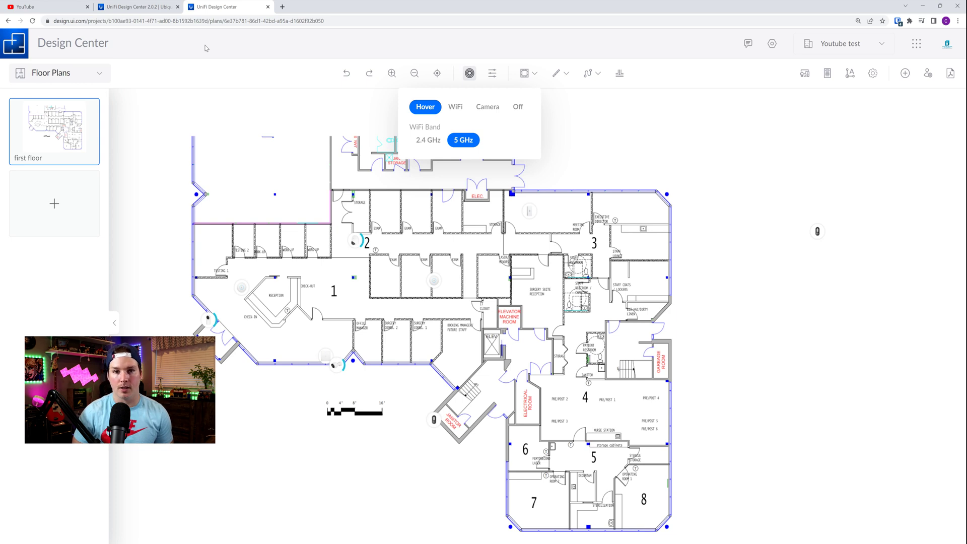
Show WiFi coverage and set the Preferences colour scheme to Heat Map
{"action": "left_click", "coordinate": [457, 108]}
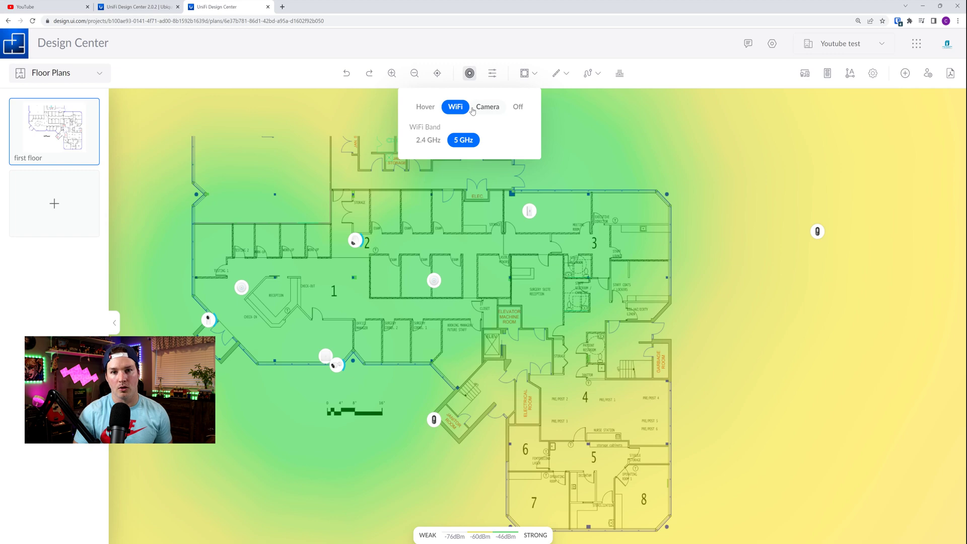
{"action": "left_click", "coordinate": [772, 43]}
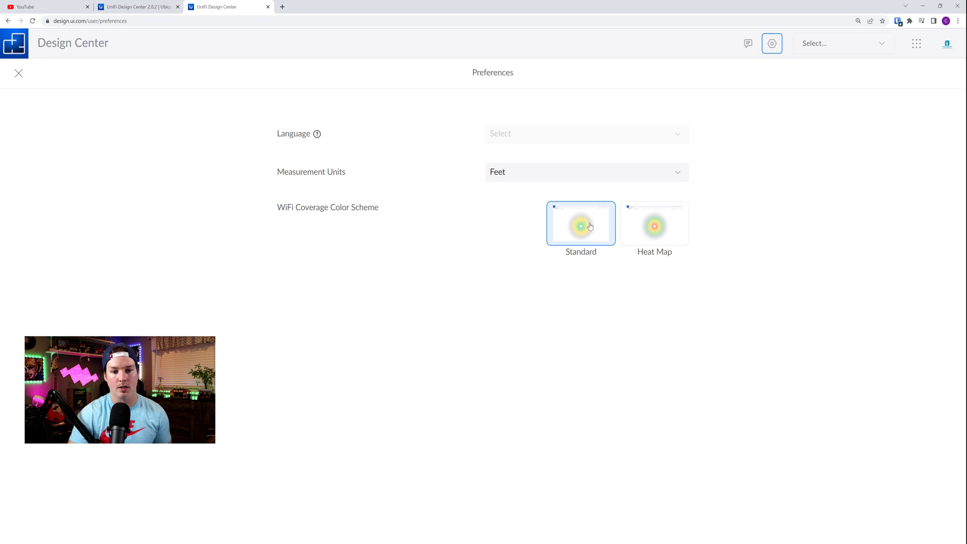
{"action": "left_click", "coordinate": [651, 230]}
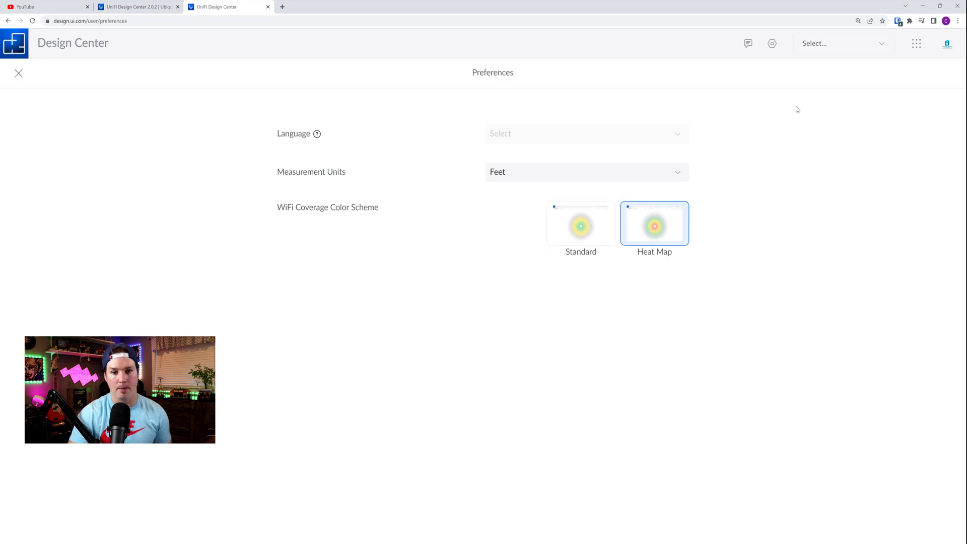
{"action": "left_click", "coordinate": [19, 74]}
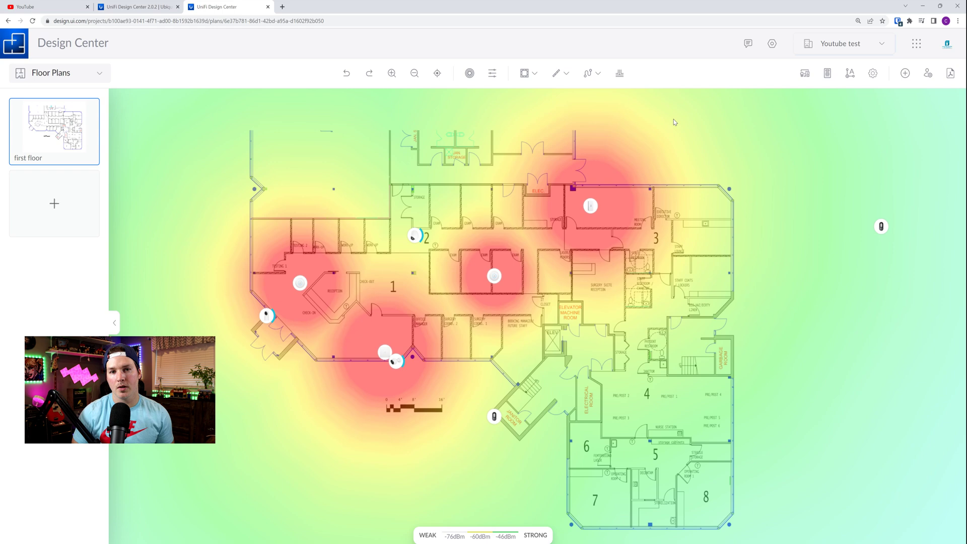
Open the Mactelecom SE site from the Deployed tab of the project list
{"action": "left_click", "coordinate": [858, 47]}
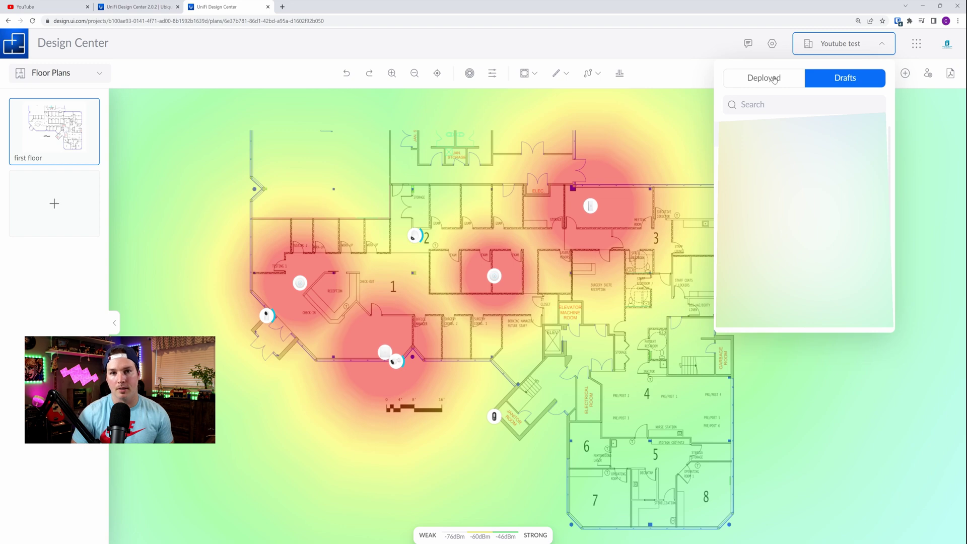
{"action": "left_click", "coordinate": [774, 79]}
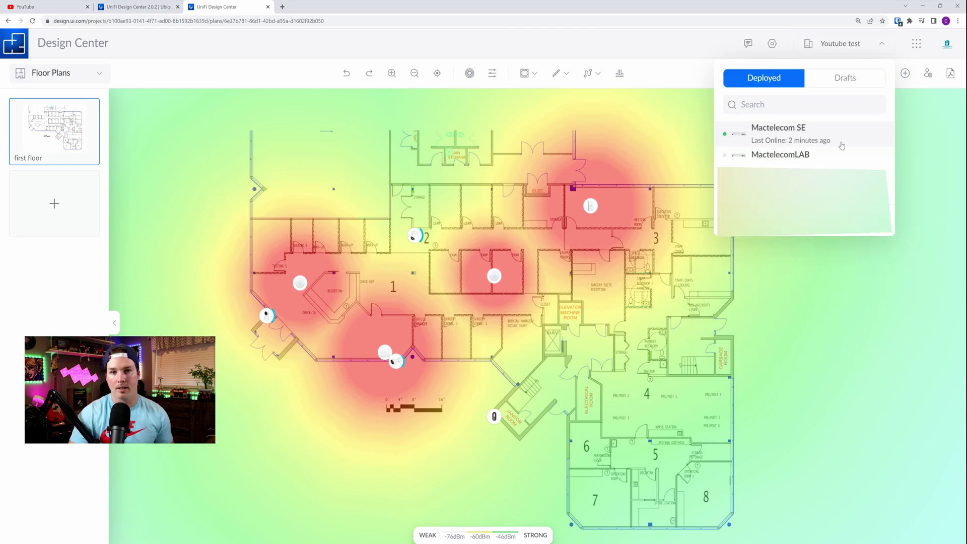
{"action": "left_click", "coordinate": [843, 144]}
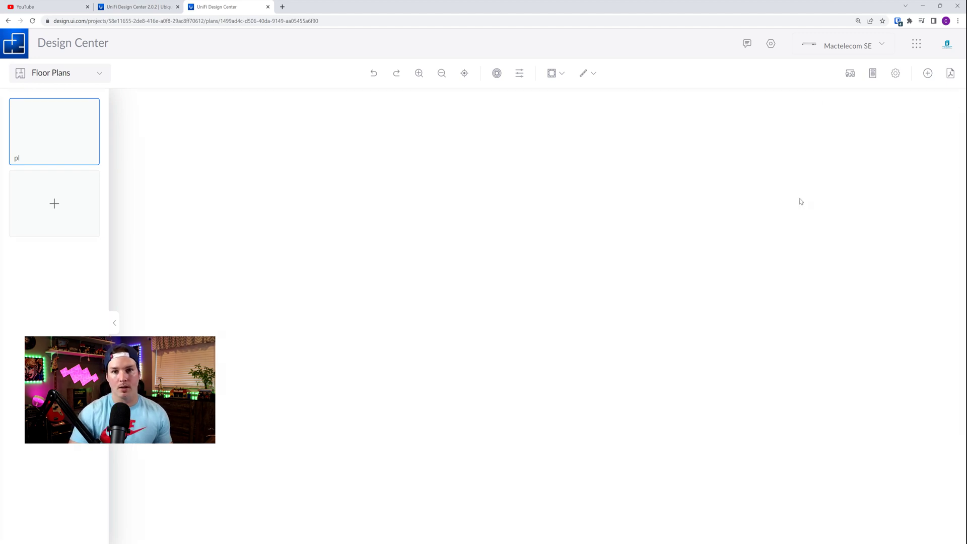
Open the Devices list and scroll from the Dream Machine SE down to the USP-RPS
{"action": "left_click", "coordinate": [850, 73]}
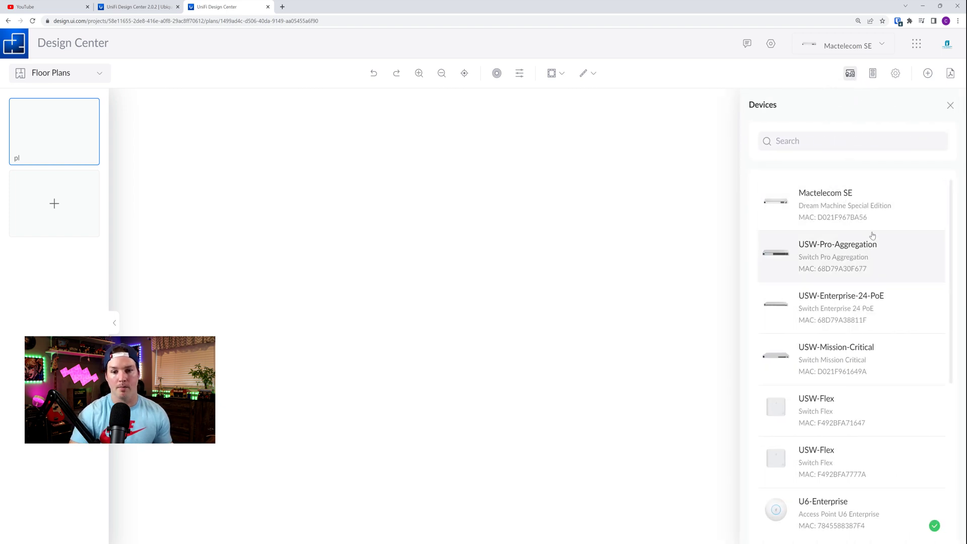
{"action": "scroll", "coordinate": [879, 254], "scroll_direction": "down", "scroll_amount": 2}
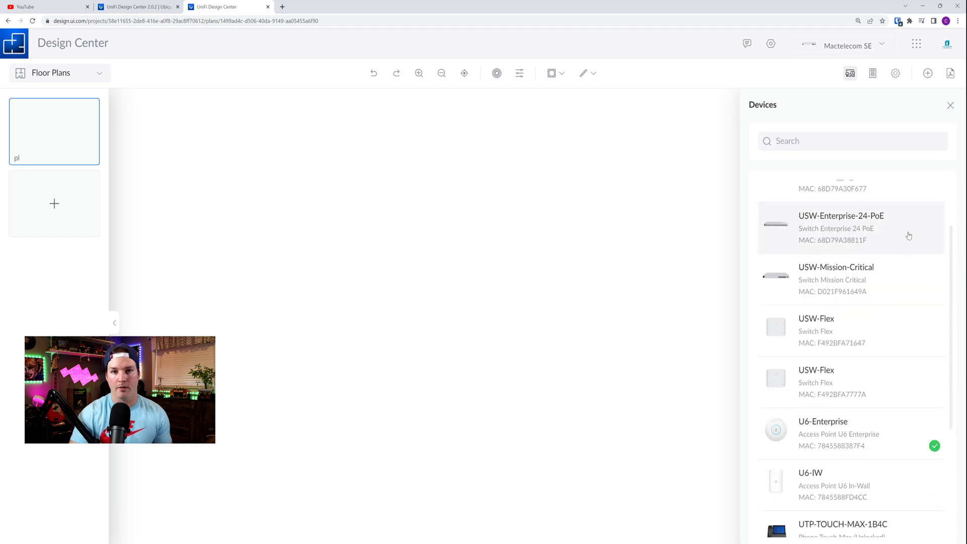
{"action": "scroll", "coordinate": [854, 318], "scroll_direction": "down", "scroll_amount": 2}
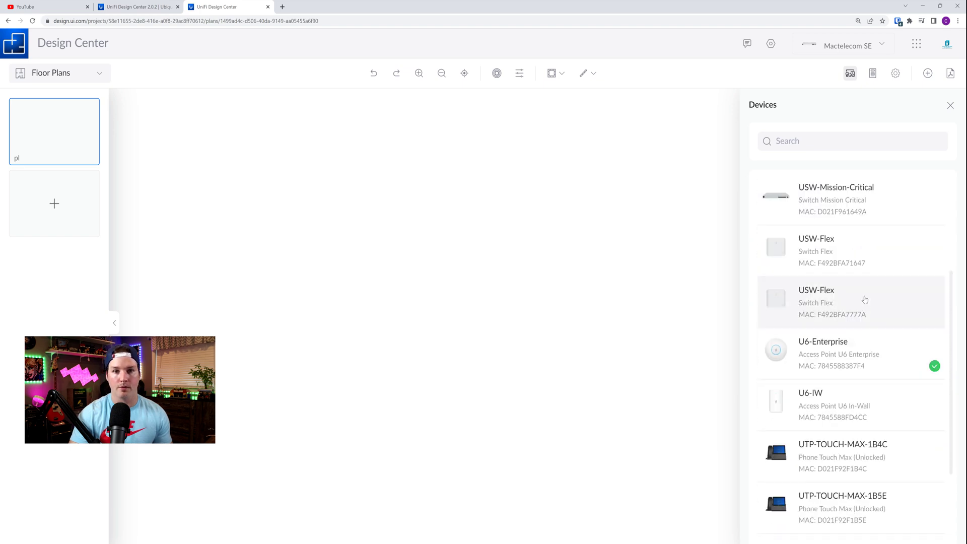
{"action": "scroll", "coordinate": [867, 355], "scroll_direction": "down", "scroll_amount": 2}
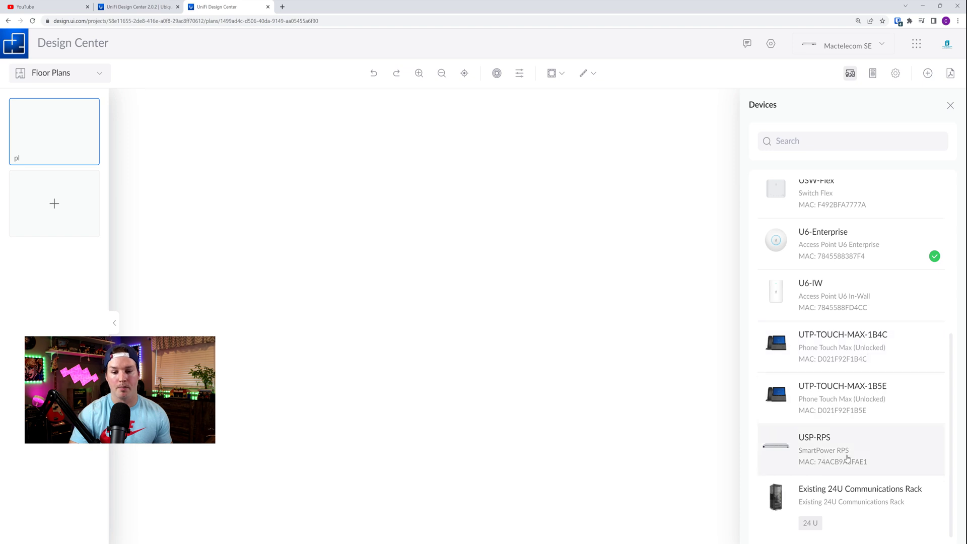